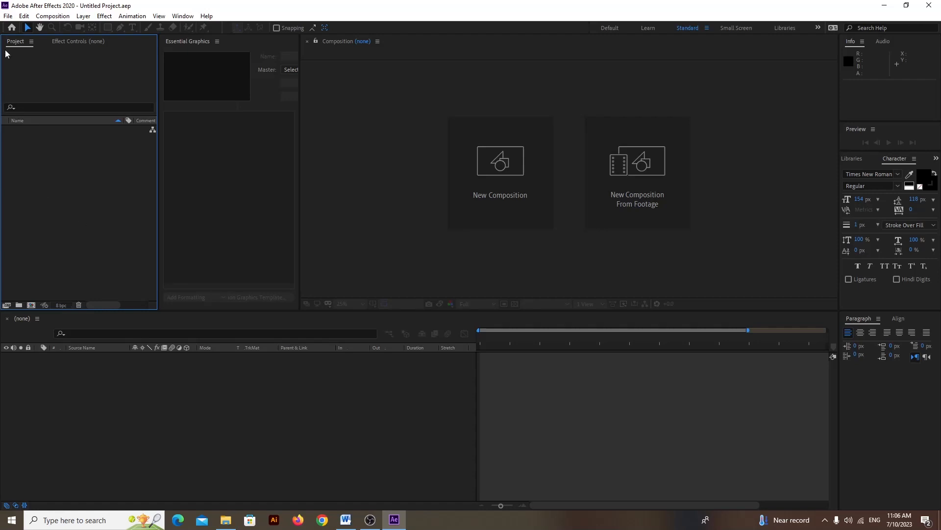
Import the Main comp video from the judesafo folder into the project as footage.
{"action": "left_click", "coordinate": [8, 16]}
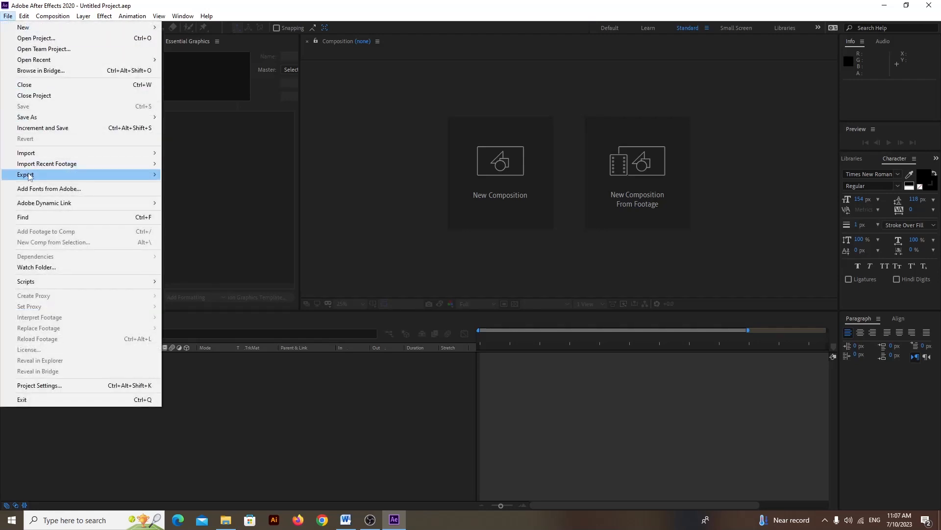
{"action": "mouse_move", "coordinate": [27, 176]}
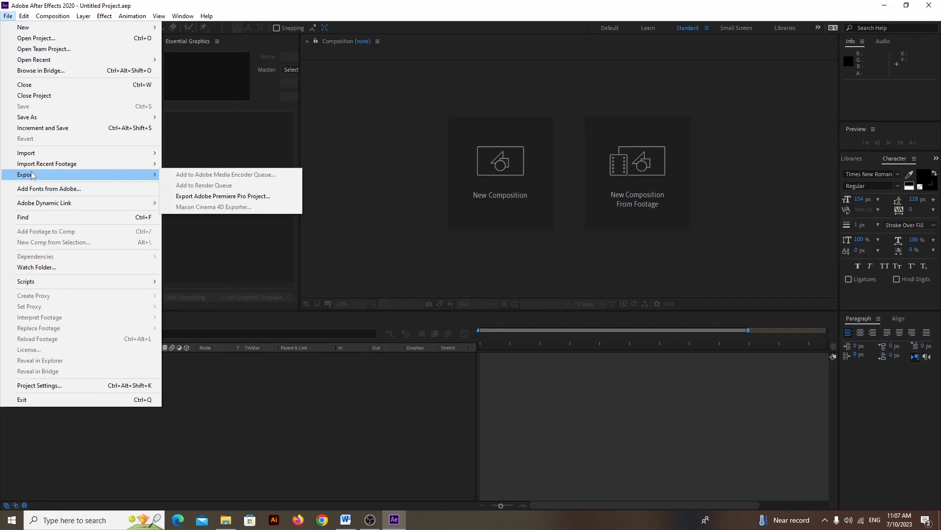
{"action": "mouse_move", "coordinate": [34, 155]}
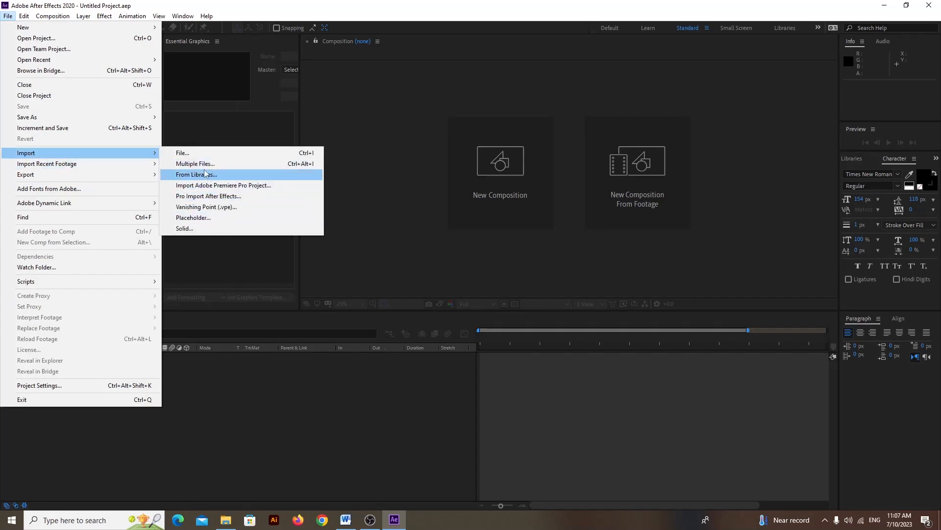
{"action": "left_click", "coordinate": [191, 156]}
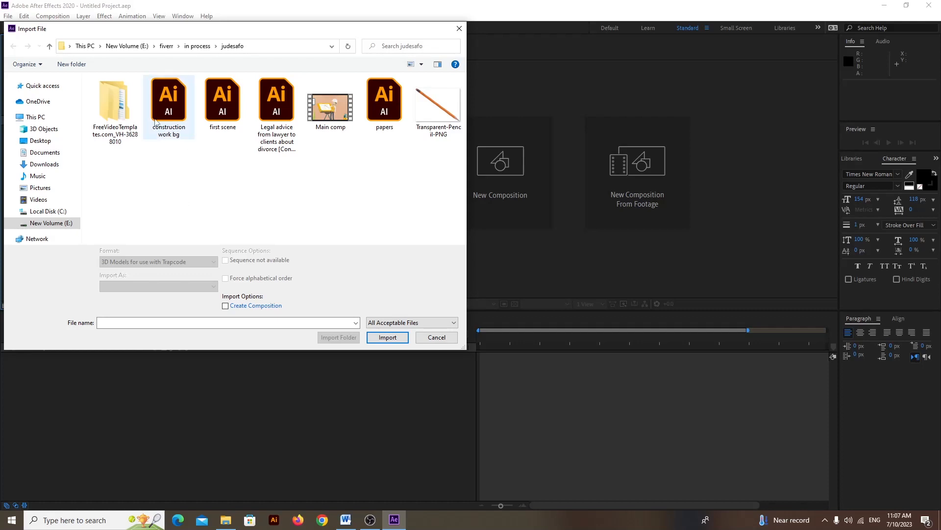
{"action": "left_click", "coordinate": [169, 106]}
{"action": "left_click", "coordinate": [329, 109]}
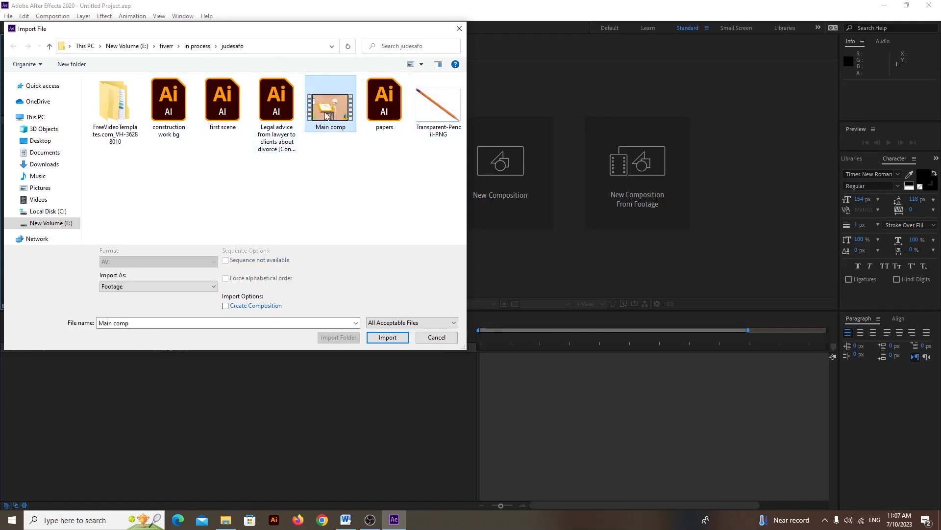
{"action": "left_click", "coordinate": [376, 335]}
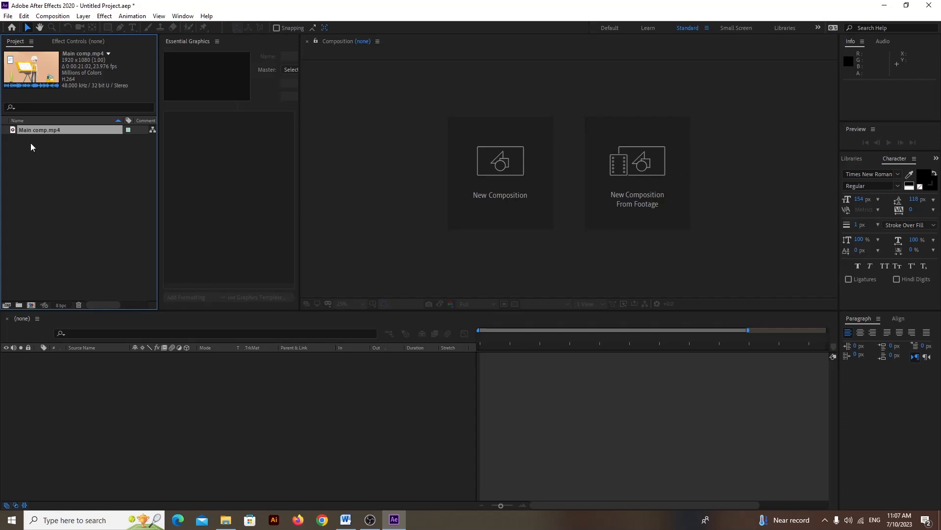
{"action": "left_click", "coordinate": [45, 151]}
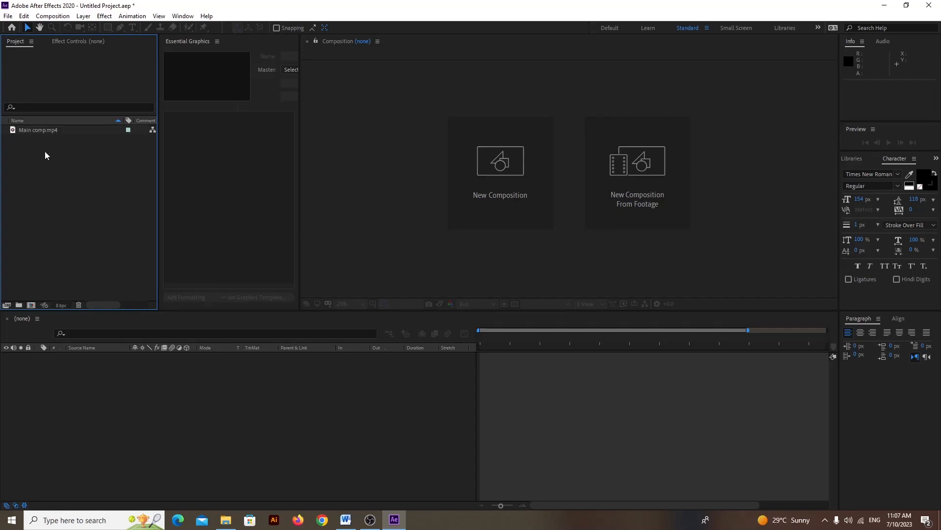
Import the Transparent-Pencil-PNG image from the judesafo folder into the project as footage.
{"action": "right_click", "coordinate": [37, 167]}
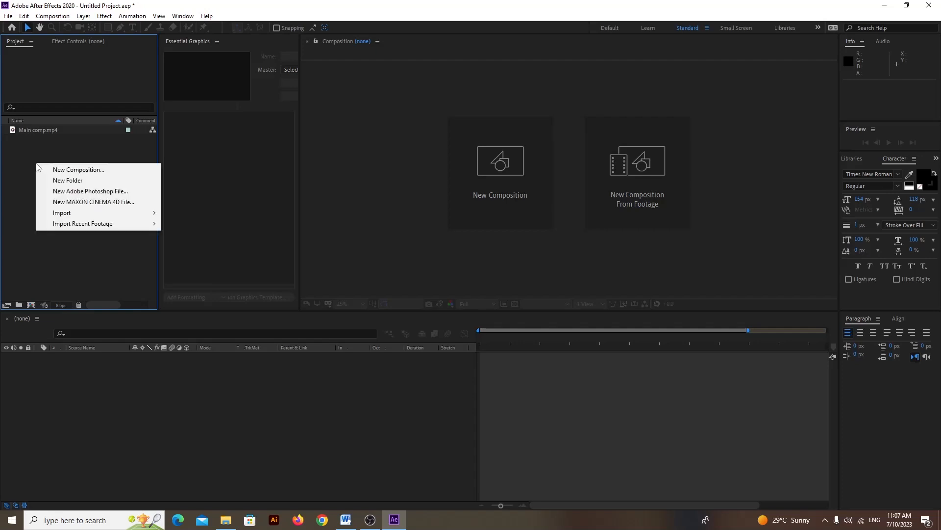
{"action": "mouse_move", "coordinate": [68, 215]}
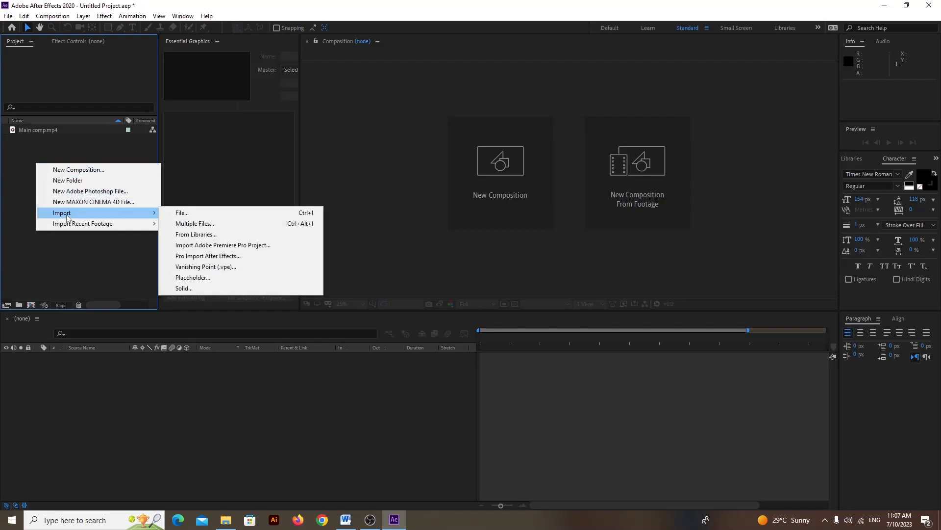
{"action": "left_click", "coordinate": [182, 216]}
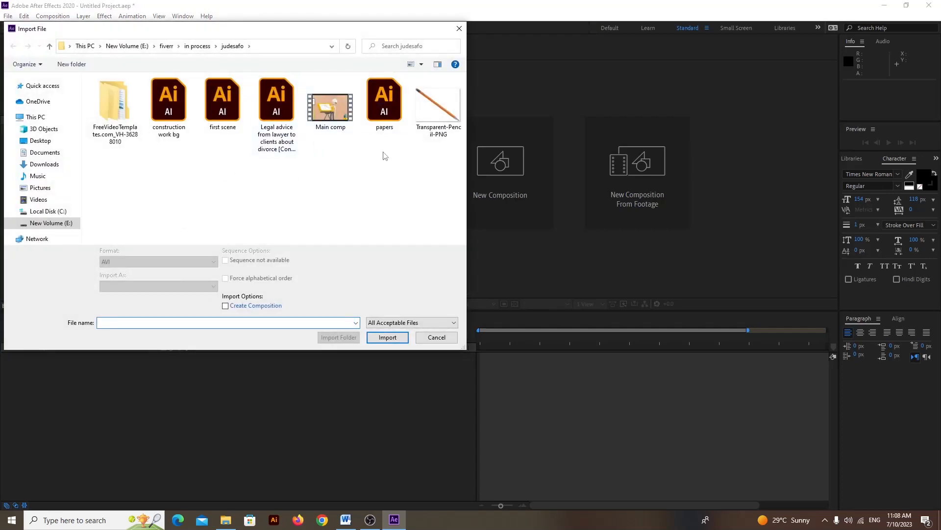
{"action": "left_click", "coordinate": [437, 111]}
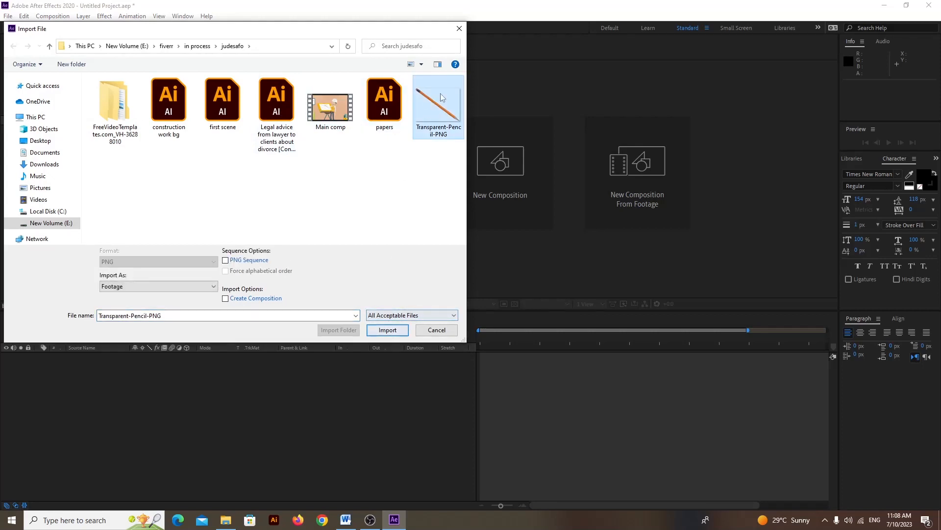
{"action": "left_click", "coordinate": [388, 329]}
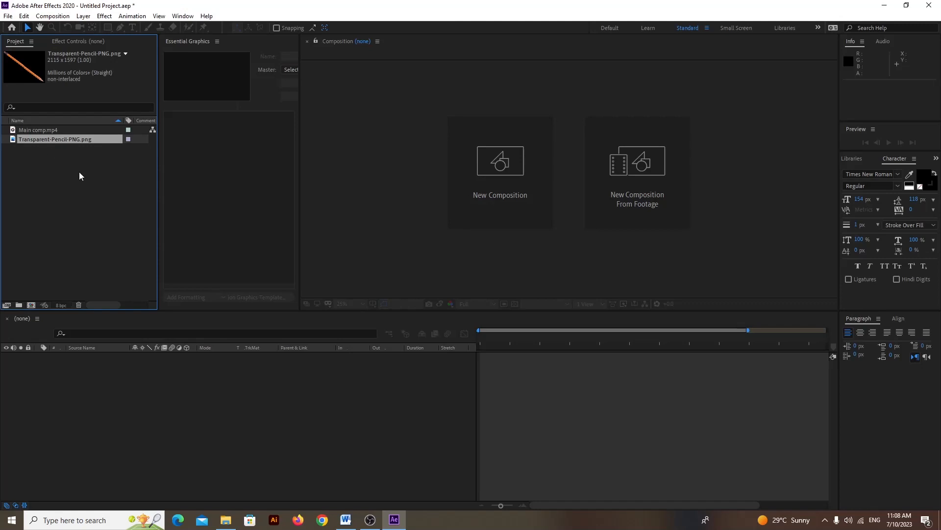
{"action": "left_click", "coordinate": [82, 195]}
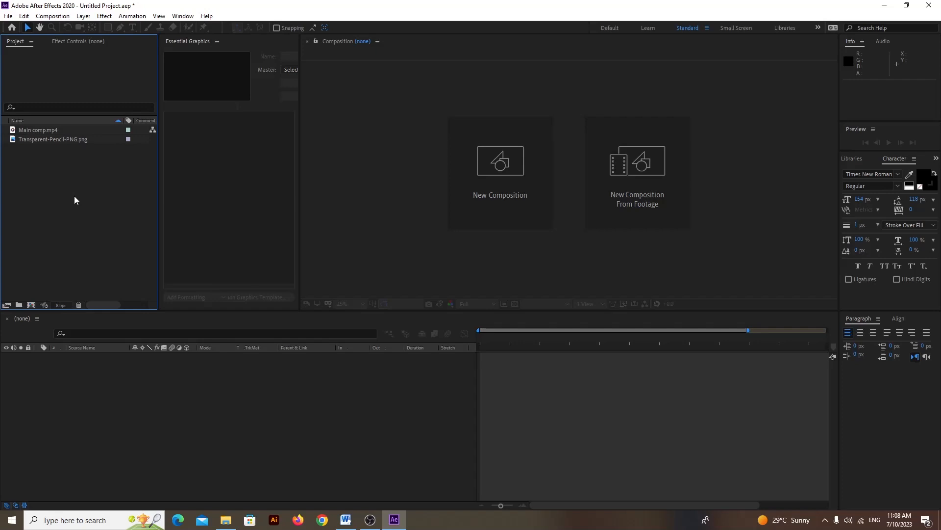
Add the promo image from the New Volume (E:) folder to the project's footage.
{"action": "double_click", "coordinate": [75, 195]}
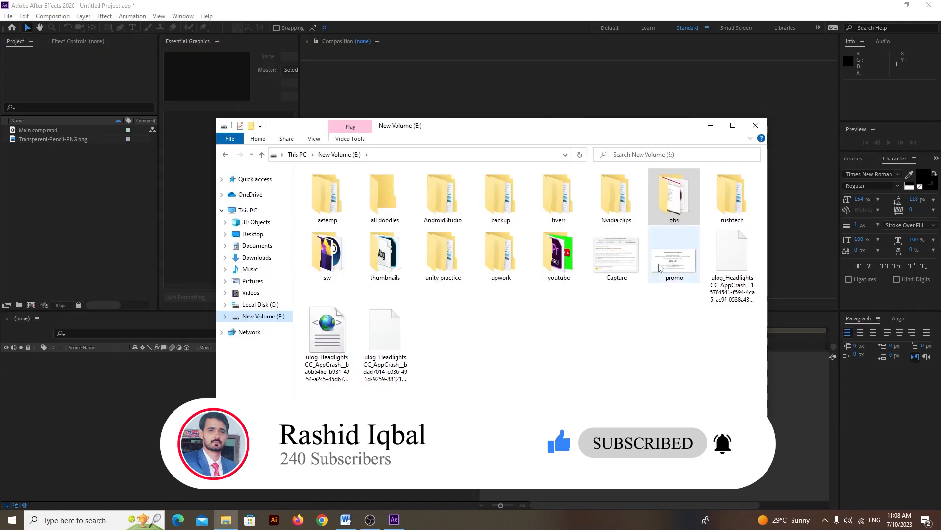
{"action": "left_click_drag", "start_coordinate": [659, 267], "coordinate": [107, 244]}
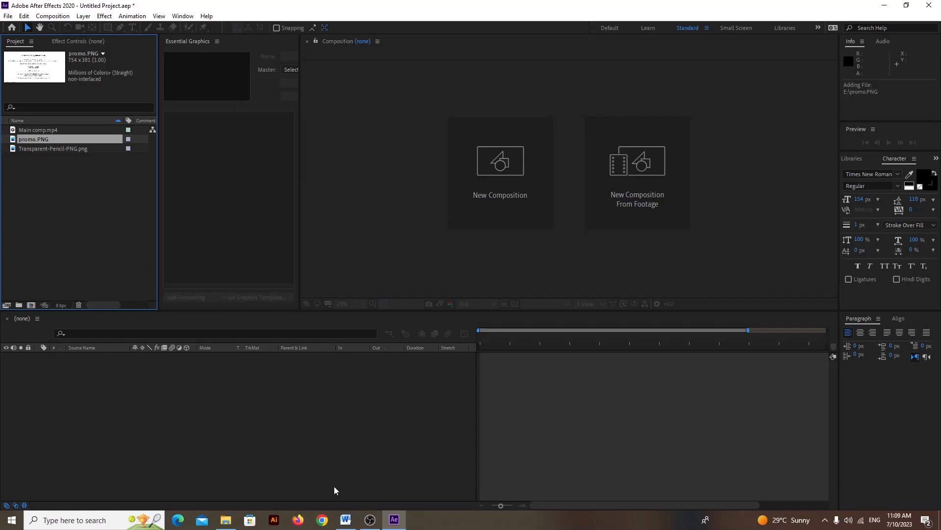
{"action": "left_click", "coordinate": [126, 242]}
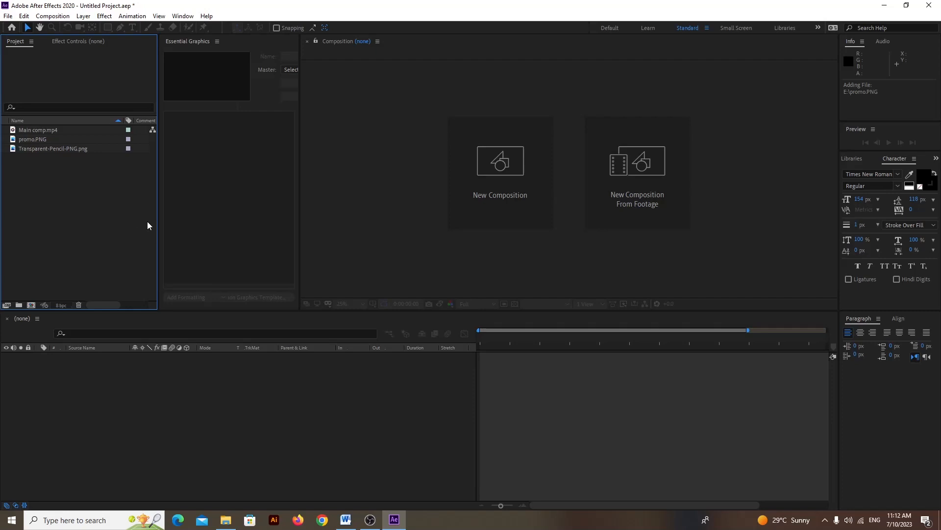
{"action": "left_click", "coordinate": [492, 167]}
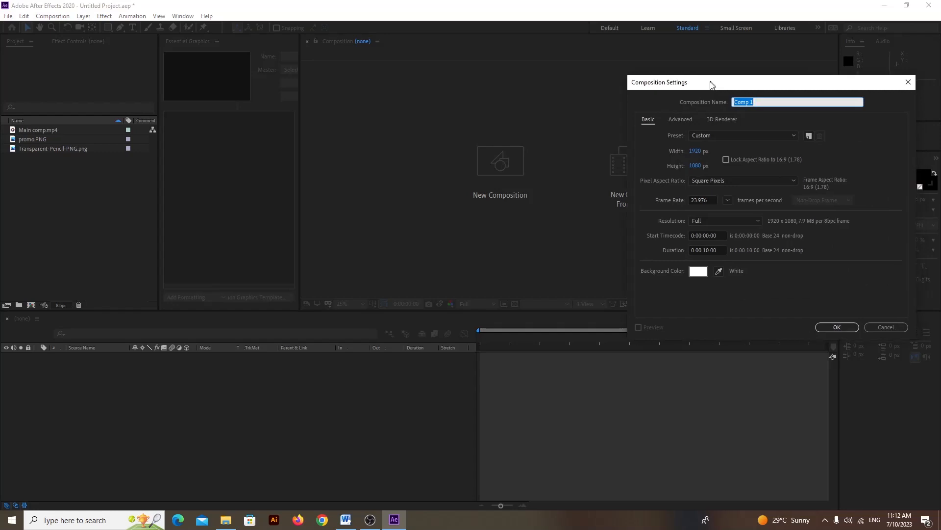
{"action": "left_click_drag", "start_coordinate": [710, 84], "coordinate": [403, 92]}
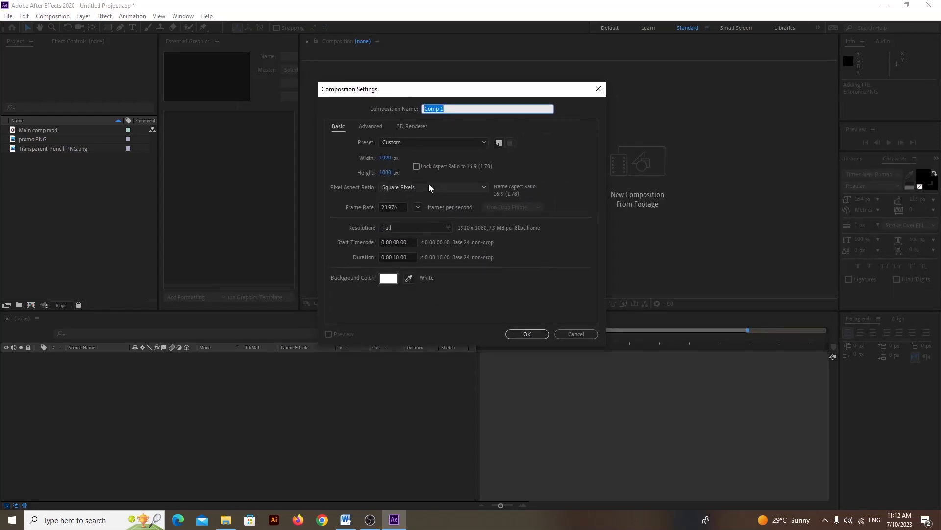
{"action": "left_click", "coordinate": [559, 334]}
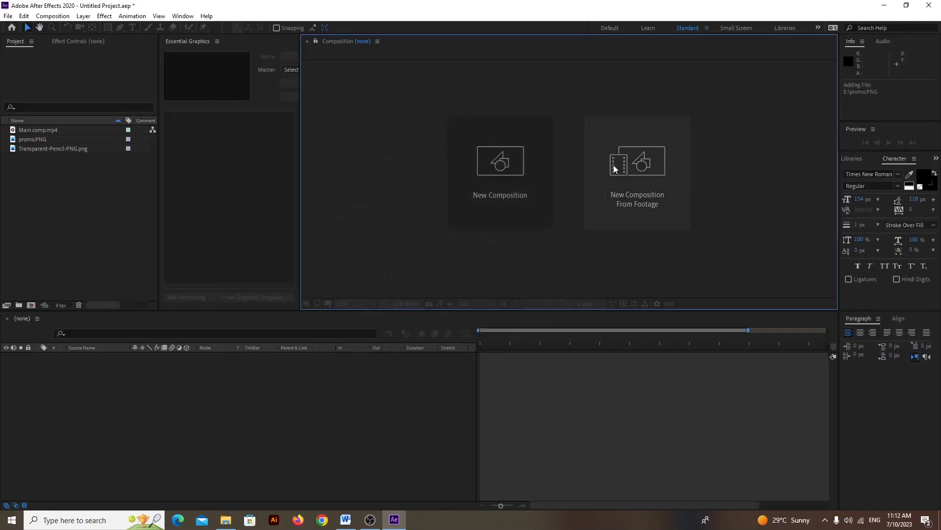
{"action": "left_click", "coordinate": [52, 17]}
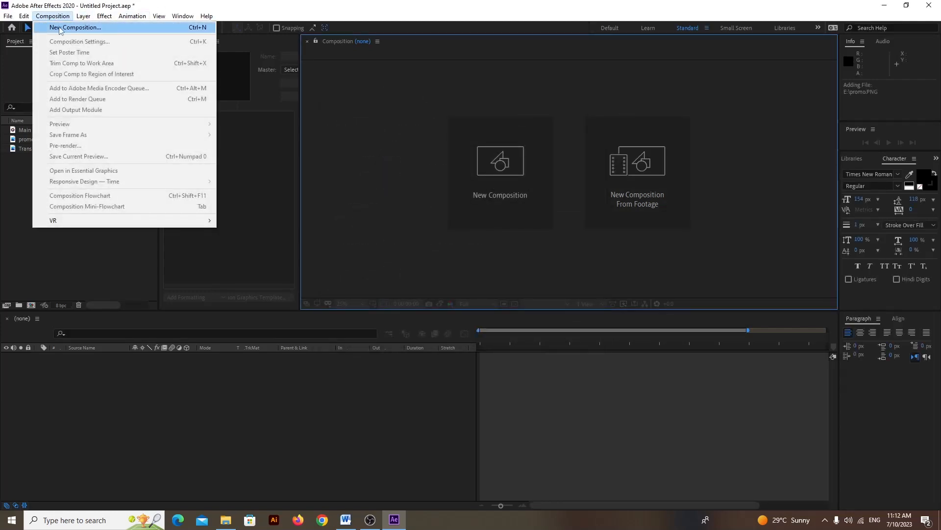
{"action": "left_click", "coordinate": [60, 26]}
{"action": "left_click_drag", "start_coordinate": [425, 91], "coordinate": [490, 86]}
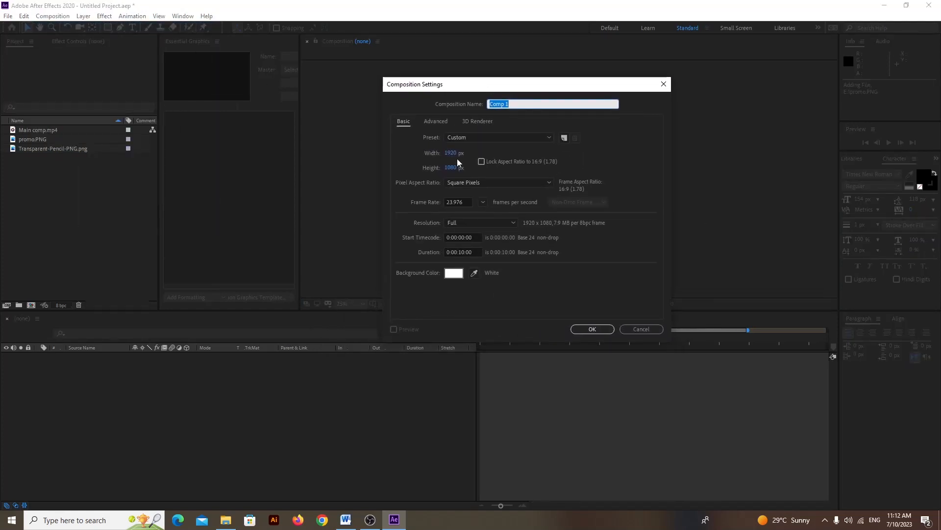
{"action": "left_click", "coordinate": [648, 330]}
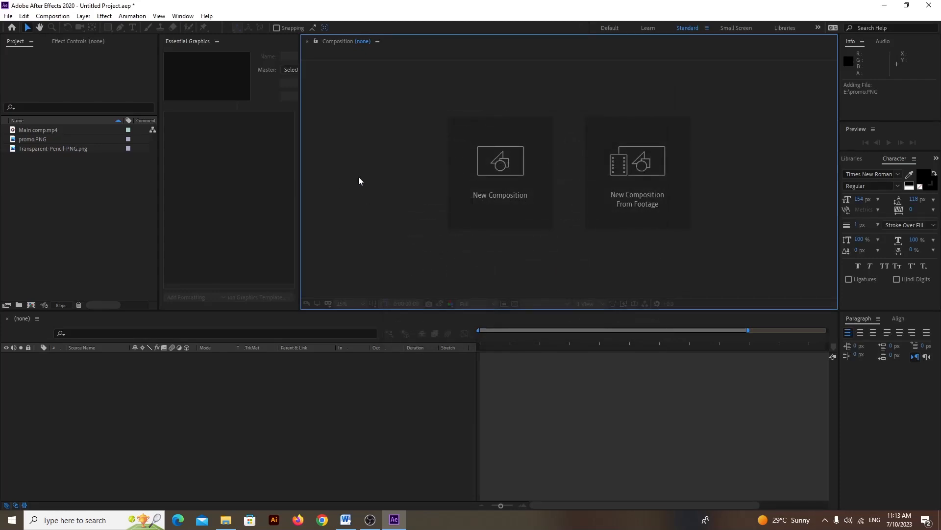
Start a new composition and name it "main comp".
{"action": "key", "text": "ctrl+n"}
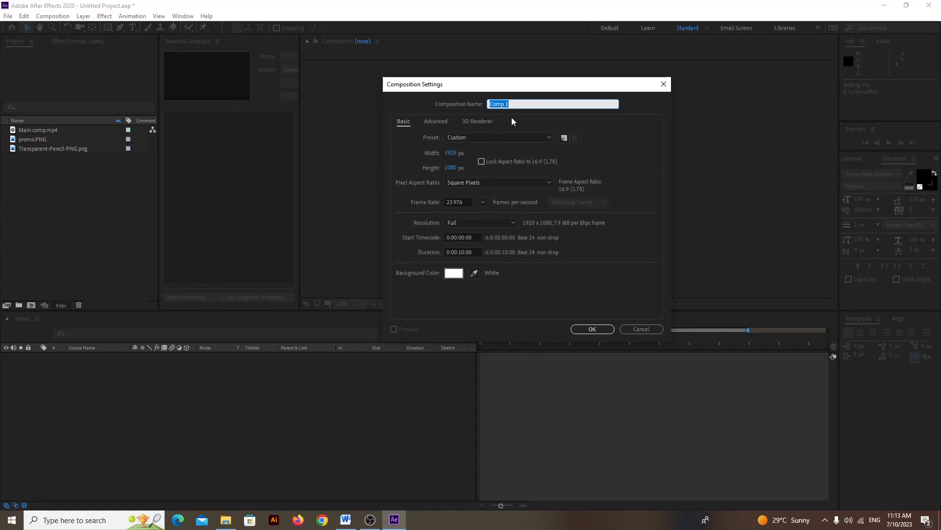
{"action": "left_click", "coordinate": [551, 104]}
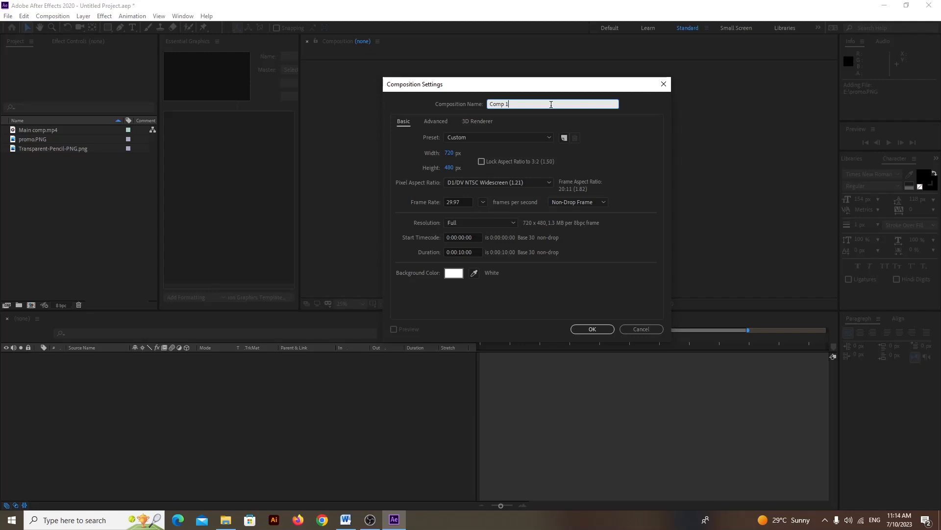
{"action": "key", "text": "BackSpace"}
{"action": "key", "text": "BackSpace"}
{"action": "key", "text": "BackSpace"}
{"action": "key", "text": "BackSpace"}
{"action": "key", "text": "BackSpace"}
{"action": "key", "text": "BackSpace"}
{"action": "type", "text": "main com"}
Review the composition's advanced and 3D renderer settings, finishing on the basic settings.
{"action": "left_click", "coordinate": [403, 121]}
{"action": "left_click", "coordinate": [435, 121]}
{"action": "left_click", "coordinate": [473, 122]}
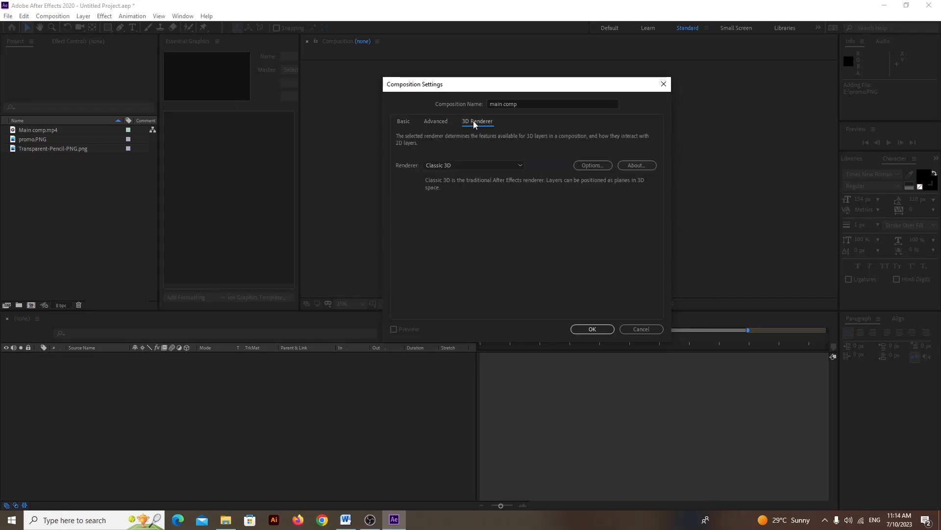
{"action": "left_click", "coordinate": [445, 122]}
{"action": "left_click", "coordinate": [471, 121]}
{"action": "left_click", "coordinate": [444, 121]}
{"action": "left_click", "coordinate": [475, 121]}
{"action": "left_click", "coordinate": [446, 122]}
{"action": "left_click", "coordinate": [472, 121]}
{"action": "left_click", "coordinate": [435, 121]}
{"action": "left_click", "coordinate": [409, 122]}
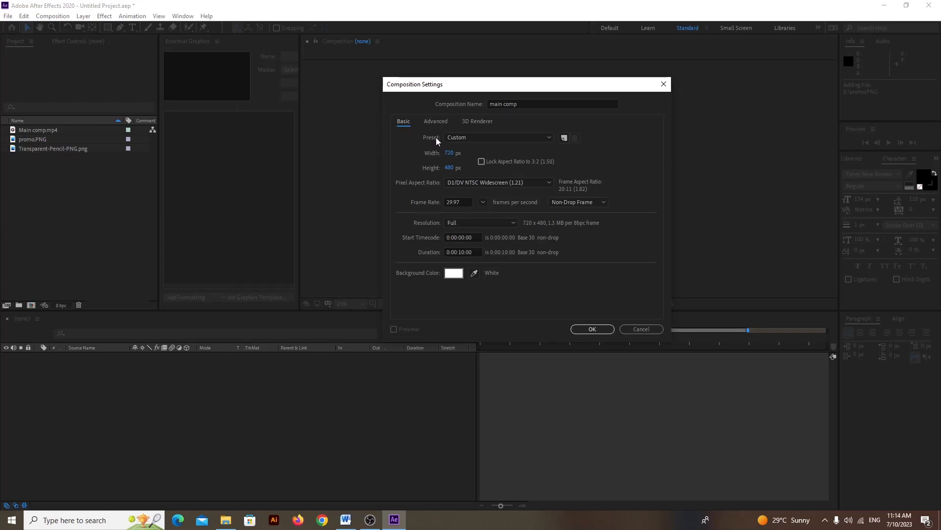
Keep the Custom preset and set the composition size to 1920 px wide by 1080 px high.
{"action": "left_click", "coordinate": [468, 137]}
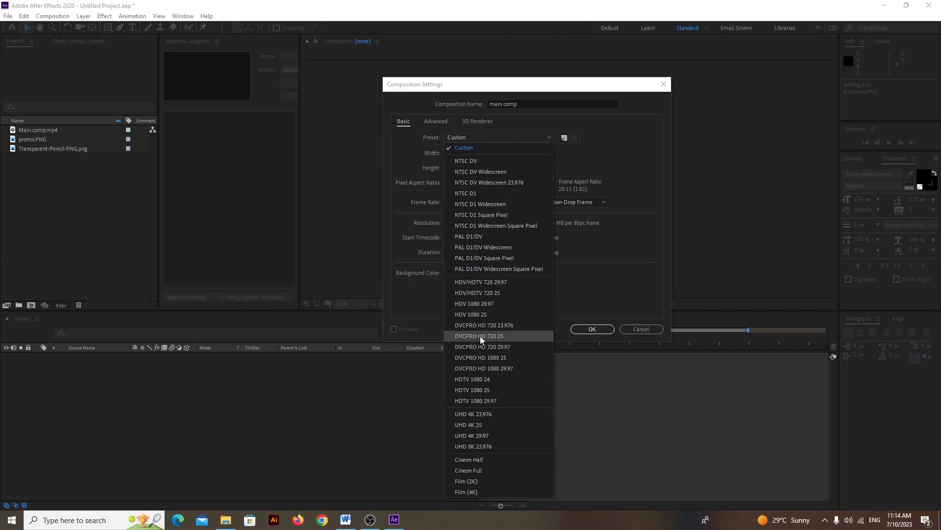
{"action": "left_click", "coordinate": [481, 148]}
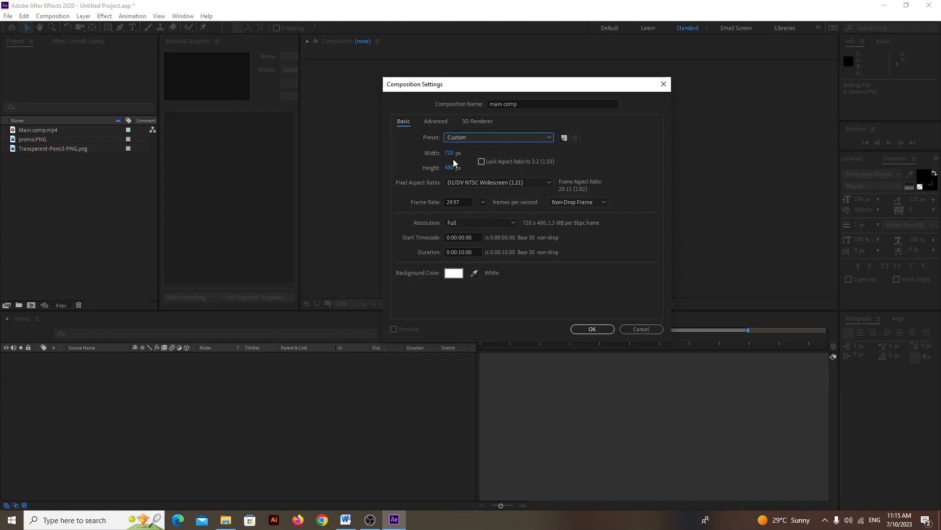
{"action": "left_click", "coordinate": [450, 153]}
{"action": "type", "text": "19200"}
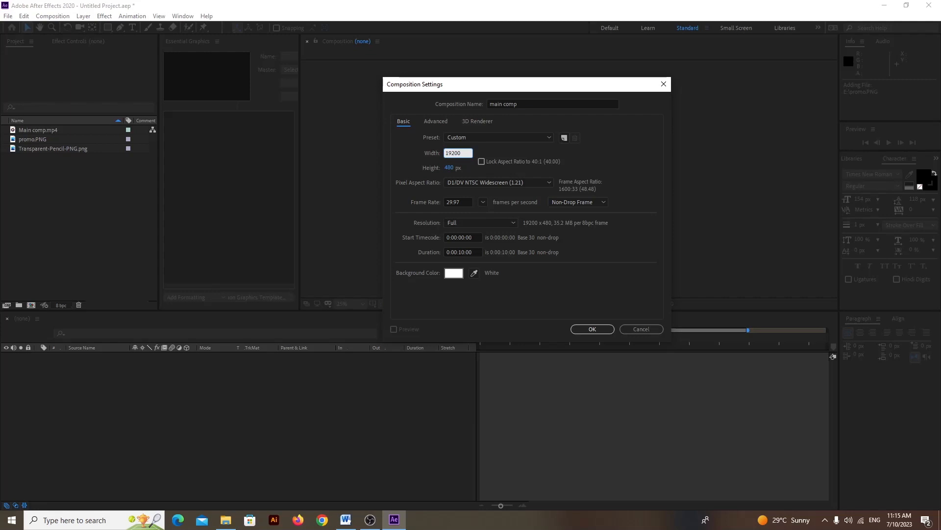
{"action": "key", "text": "BackSpace"}
{"action": "left_click", "coordinate": [446, 167]}
{"action": "type", "text": "1080"}
{"action": "left_click", "coordinate": [449, 160]}
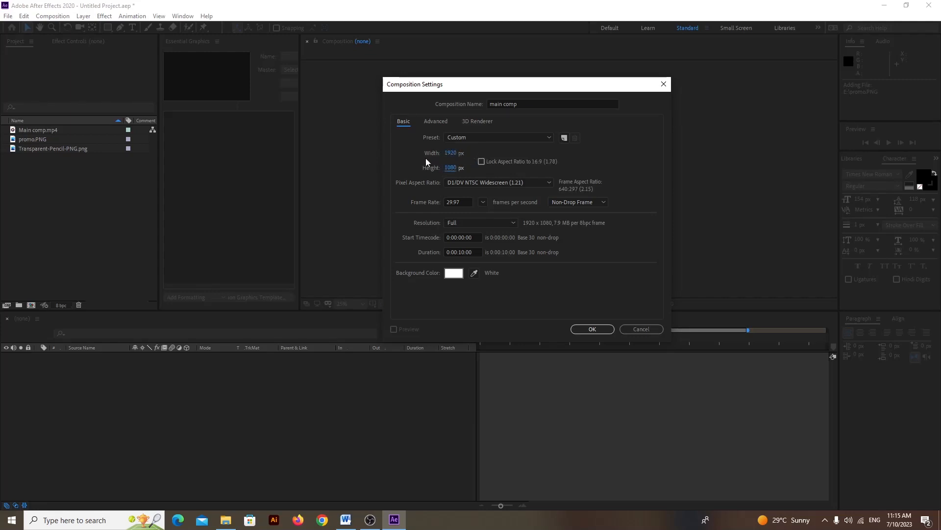
Lock the aspect ratio to 16:9 and try a composition width of 12 px.
{"action": "left_click", "coordinate": [482, 162]}
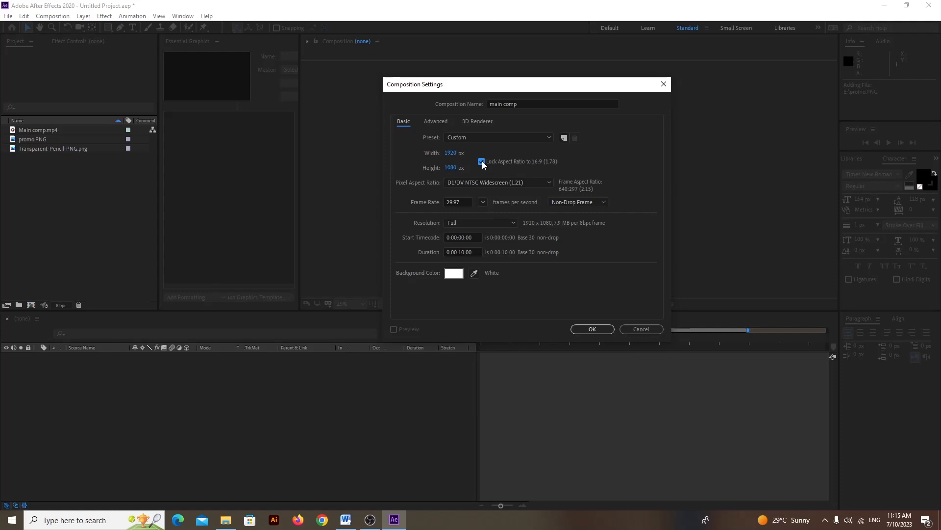
{"action": "left_click", "coordinate": [452, 153]}
{"action": "type", "text": "s"}
{"action": "key", "text": "BackSpace"}
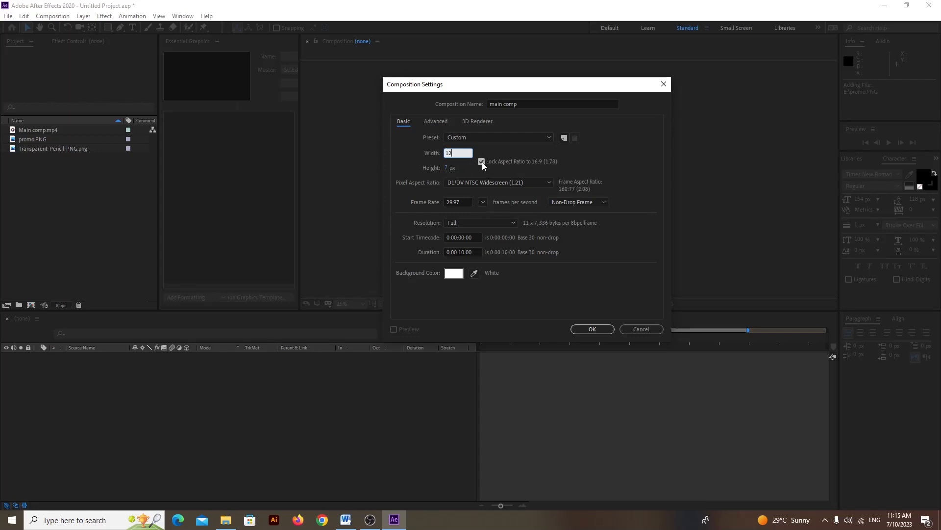
Unlock the aspect ratio and set the composition's width to 1920 px and height to 1080 px.
{"action": "left_click", "coordinate": [481, 162]}
{"action": "left_click", "coordinate": [448, 153]}
{"action": "type", "text": "1920"}
{"action": "left_click", "coordinate": [447, 168]}
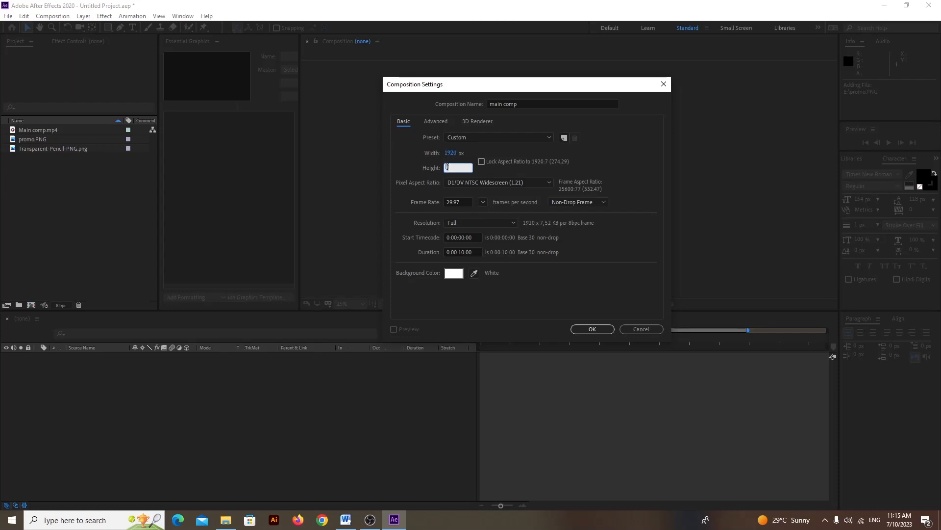
{"action": "type", "text": "1080"}
{"action": "left_click", "coordinate": [613, 155]}
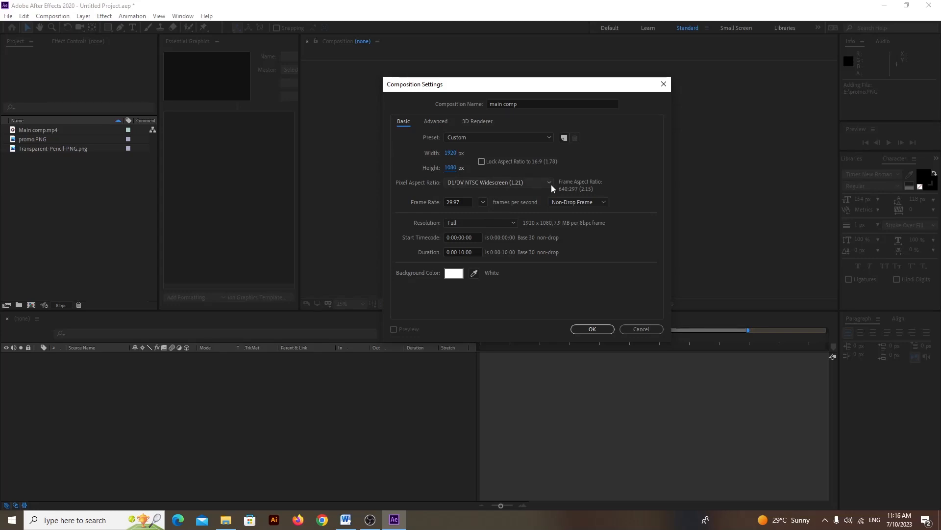
Set the composition's frame rate to 30 frames per second and keep the duration at 0:00:10:00.
{"action": "left_click", "coordinate": [467, 202]}
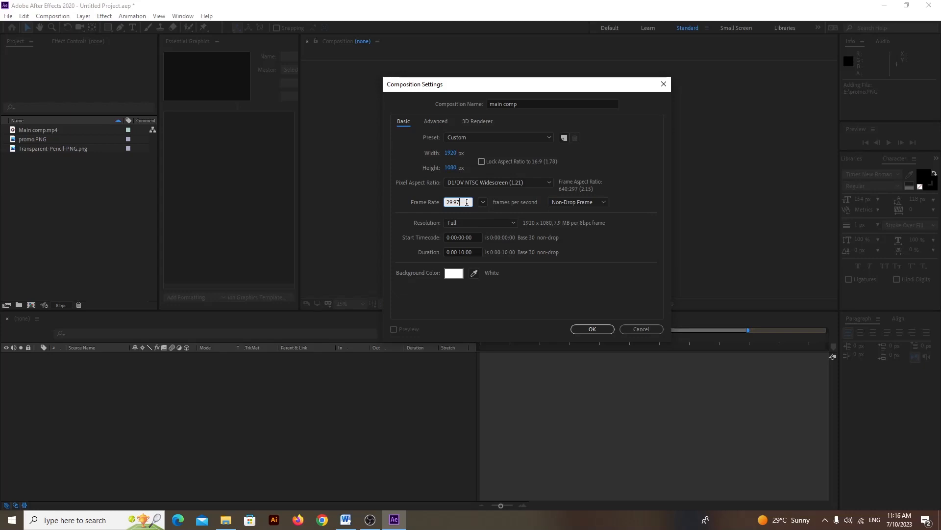
{"action": "left_click_drag", "start_coordinate": [467, 202], "coordinate": [428, 204]}
{"action": "type", "text": "30"}
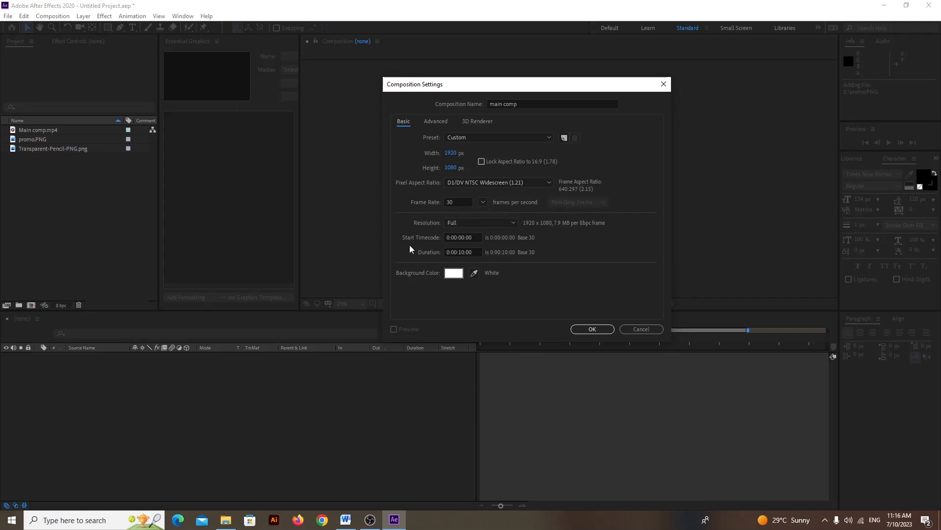
{"action": "left_click", "coordinate": [462, 252]}
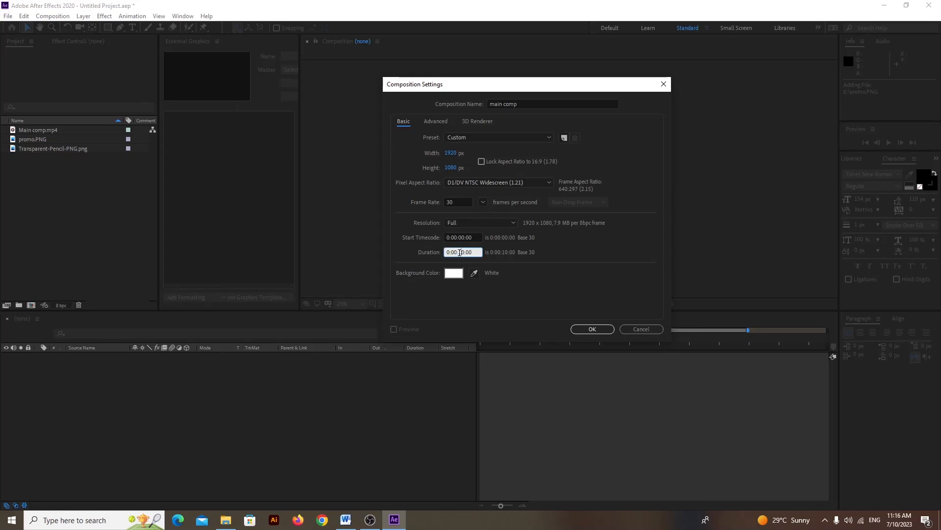
{"action": "double_click", "coordinate": [461, 252]}
{"action": "left_click", "coordinate": [475, 252]}
Pick a bright red background color and create the composition.
{"action": "left_click", "coordinate": [454, 273]}
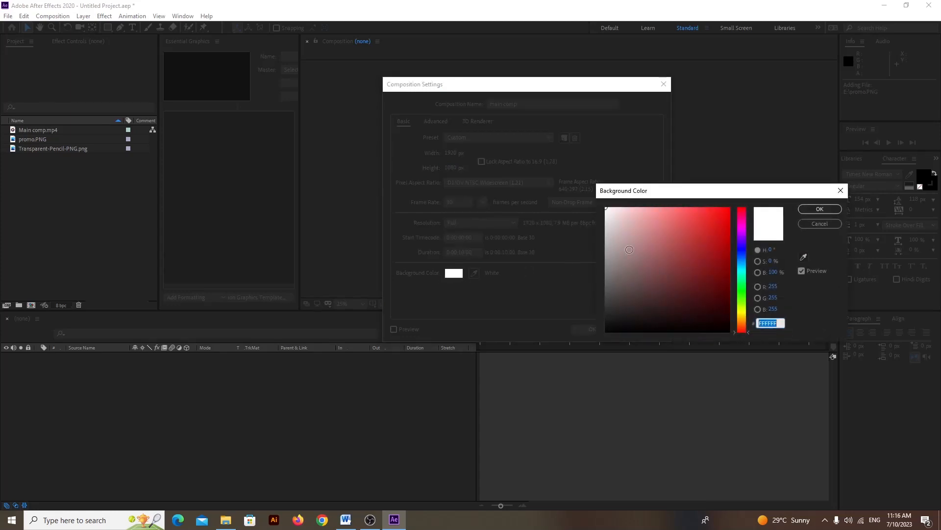
{"action": "left_click_drag", "start_coordinate": [706, 225], "coordinate": [716, 214]}
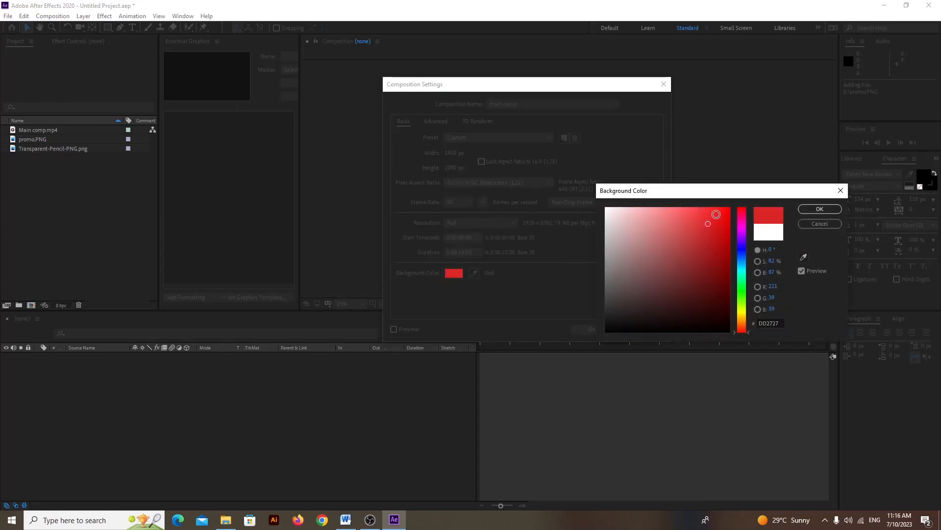
{"action": "left_click", "coordinate": [815, 210]}
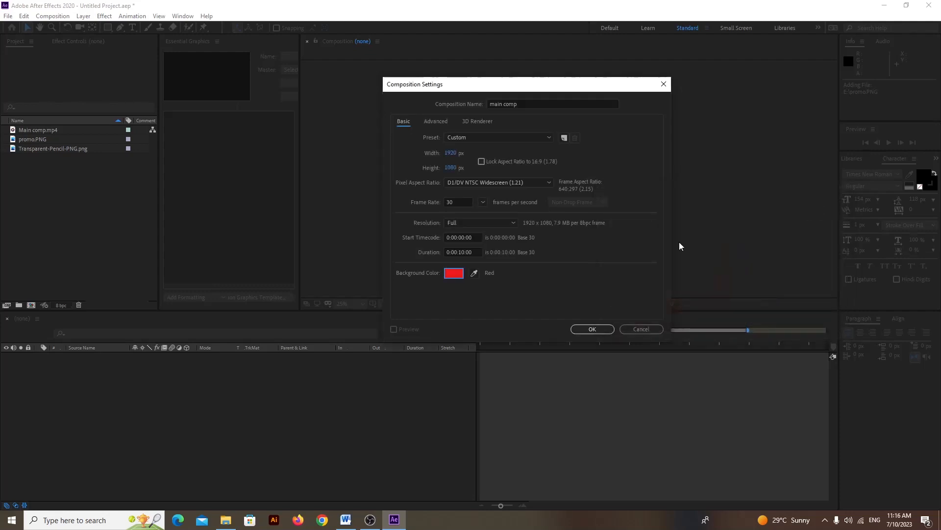
{"action": "left_click", "coordinate": [592, 328]}
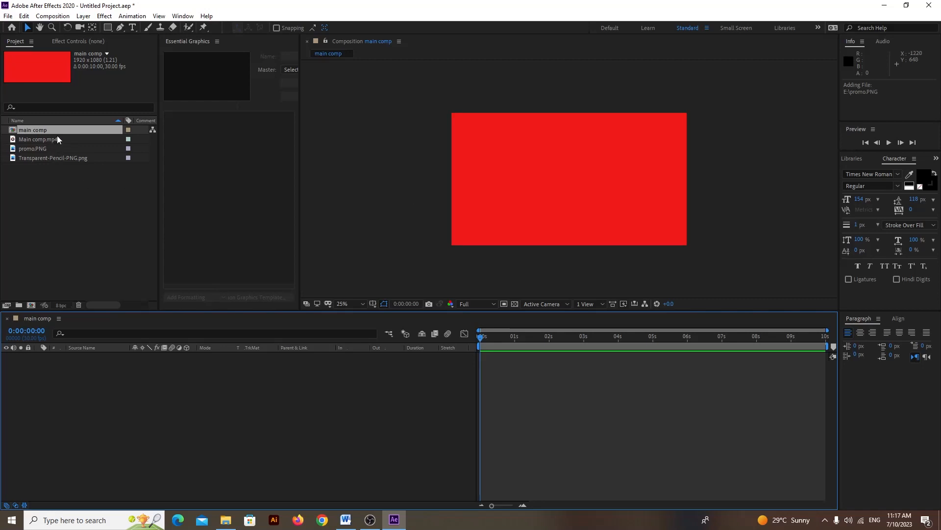
Reopen main comp's settings and change its background color to white (FFFFFF).
{"action": "left_click", "coordinate": [60, 202]}
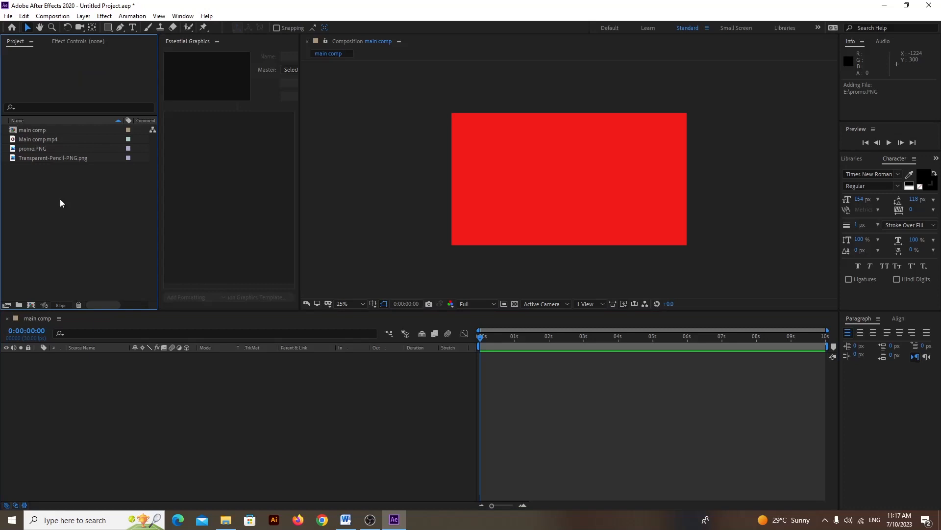
{"action": "left_click", "coordinate": [42, 129]}
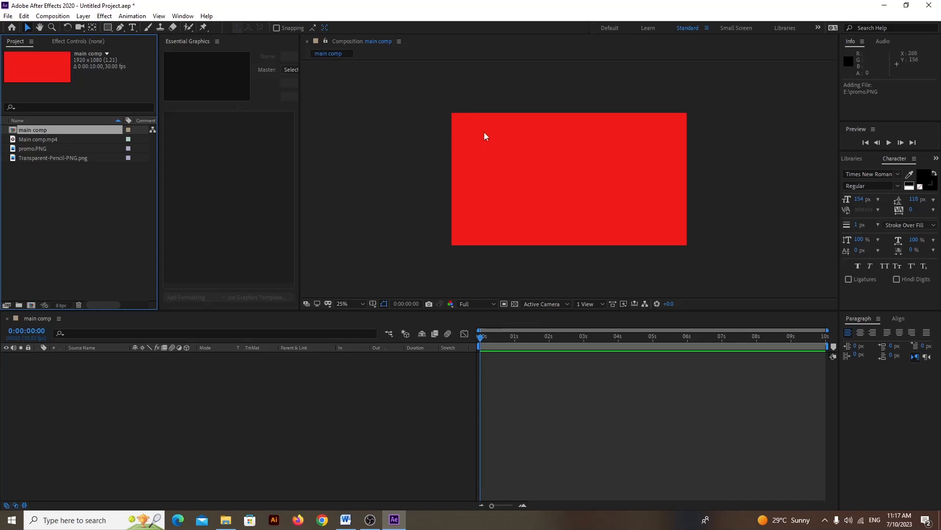
{"action": "right_click", "coordinate": [487, 144]}
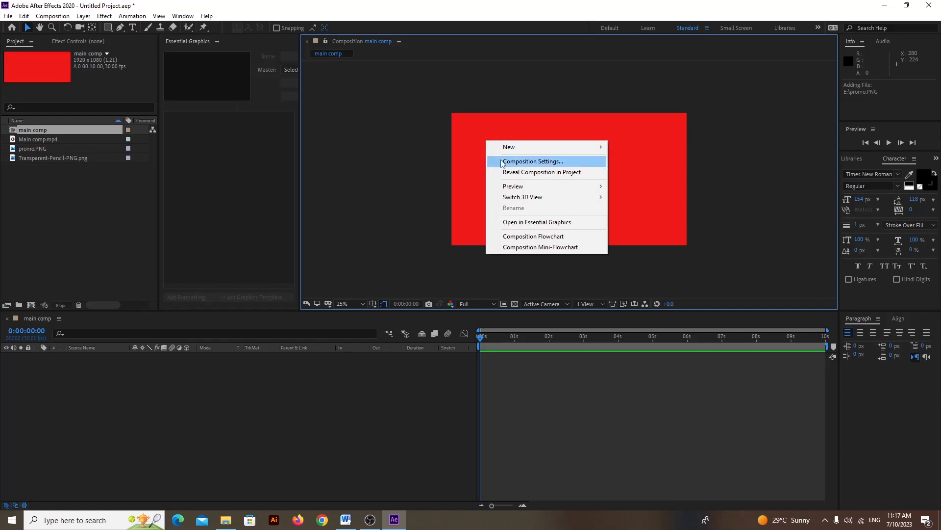
{"action": "left_click", "coordinate": [502, 163]}
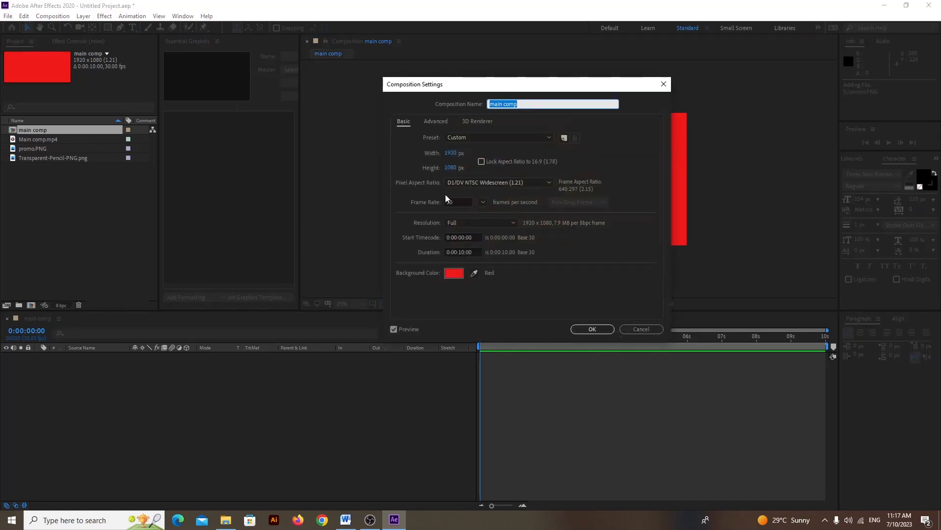
{"action": "left_click", "coordinate": [462, 272]}
{"action": "left_click_drag", "start_coordinate": [613, 221], "coordinate": [596, 205]}
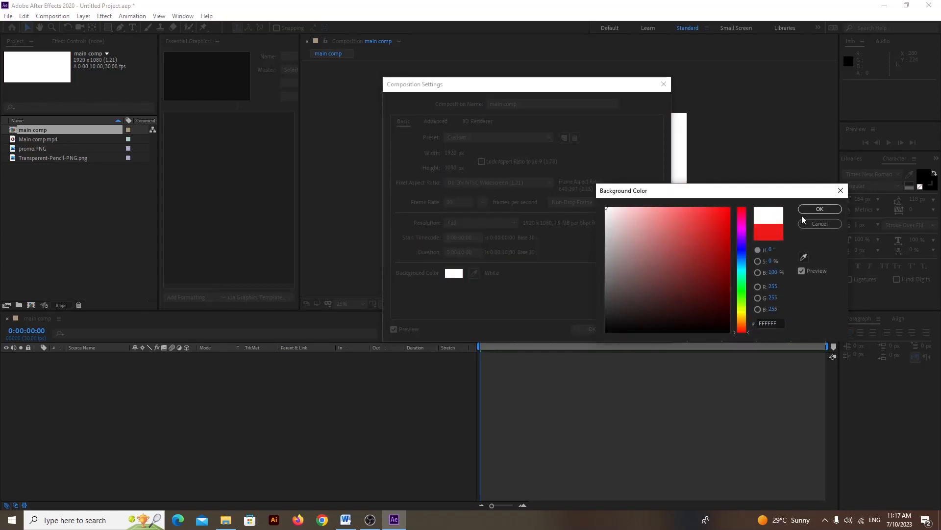
{"action": "left_click", "coordinate": [814, 210]}
{"action": "left_click", "coordinate": [593, 329]}
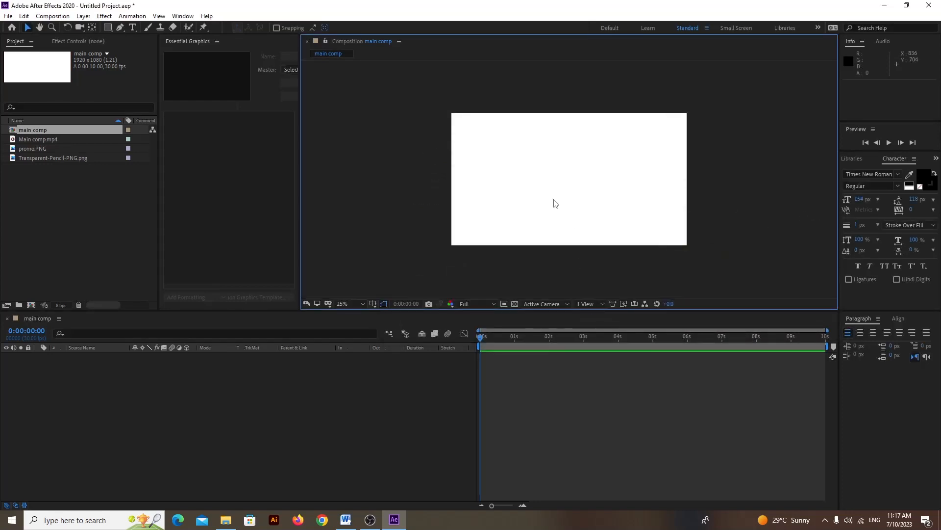
Review main comp's composition settings and accept them as they are.
{"action": "left_click", "coordinate": [52, 16]}
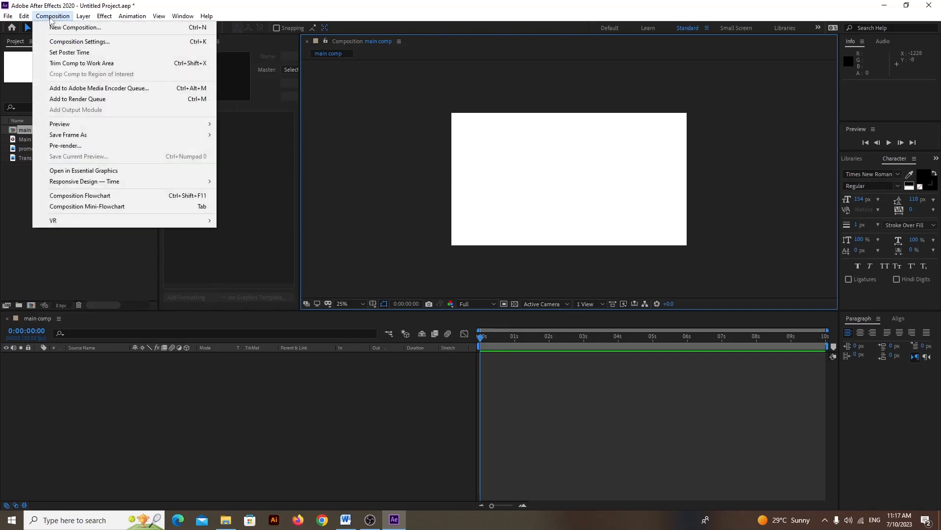
{"action": "left_click", "coordinate": [79, 41]}
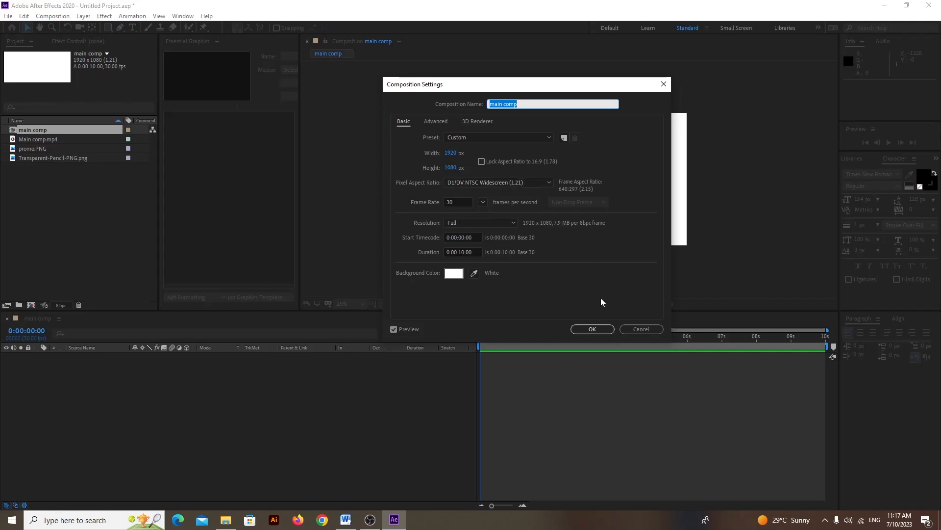
{"action": "left_click", "coordinate": [592, 329]}
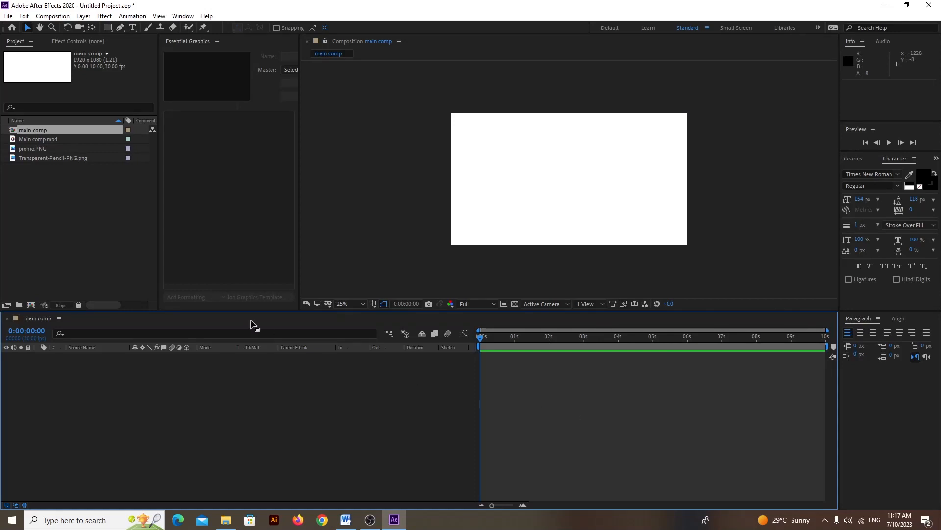
Add Transparent-Pencil-PNG.png to the main comp timeline and scale it down to about 53% wide by 44% high.
{"action": "left_click", "coordinate": [34, 172]}
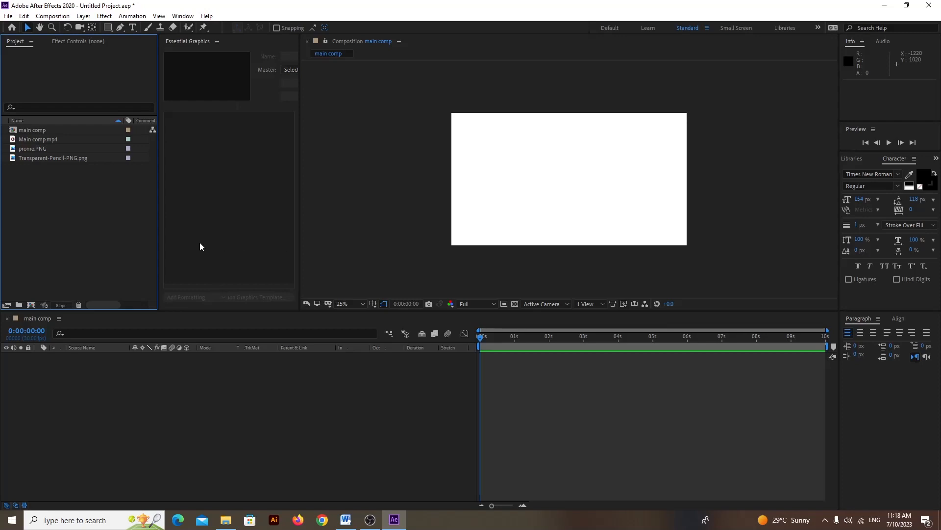
{"action": "left_click", "coordinate": [35, 159]}
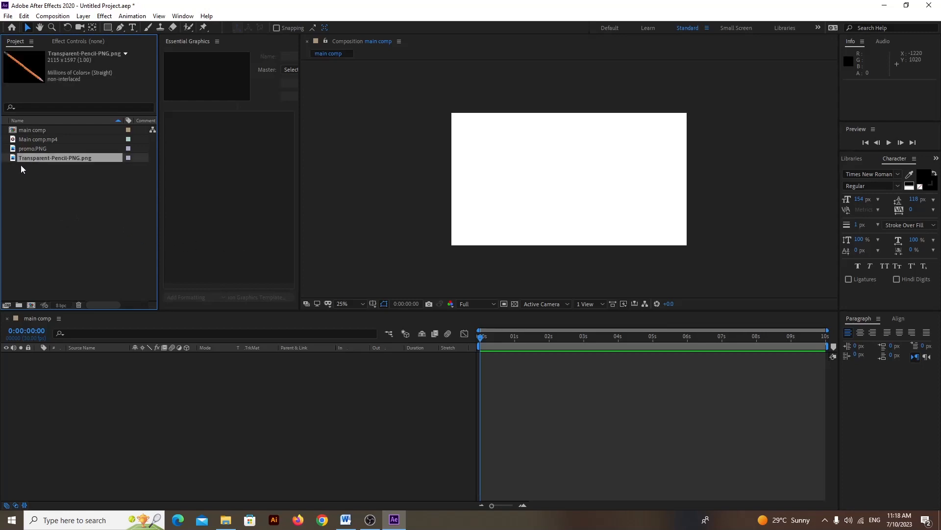
{"action": "mouse_move", "coordinate": [42, 158]}
{"action": "left_mouse_down"}
{"action": "mouse_move", "coordinate": [48, 295]}
{"action": "mouse_move", "coordinate": [66, 370]}
{"action": "left_mouse_up"}
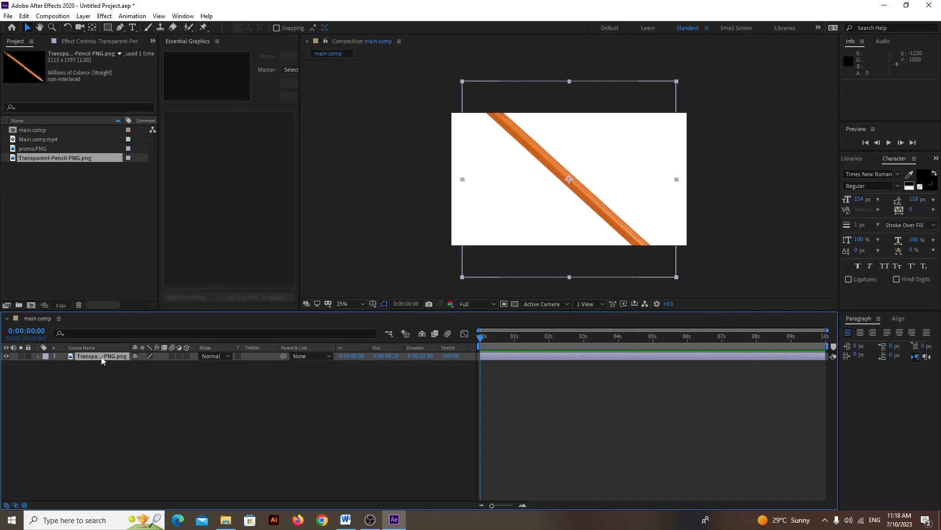
{"action": "left_click", "coordinate": [678, 82]}
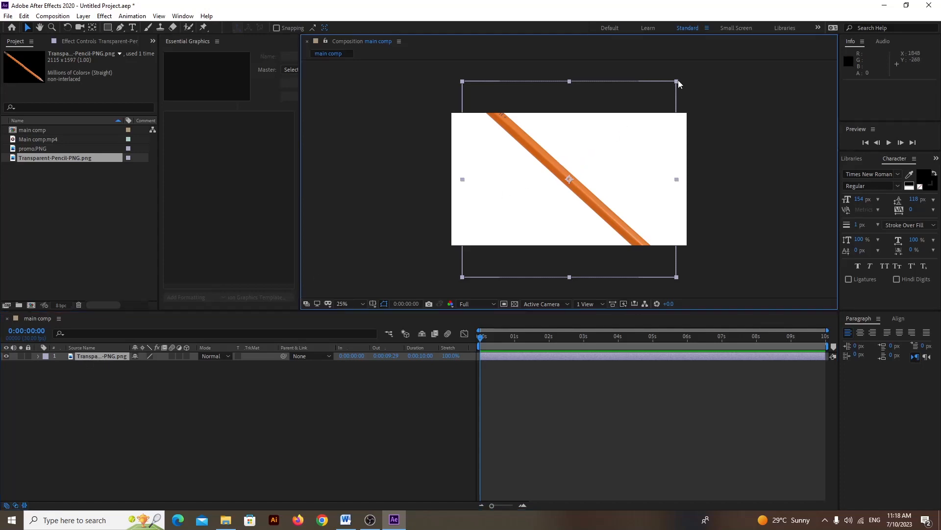
{"action": "left_click_drag", "start_coordinate": [678, 81], "coordinate": [627, 136]}
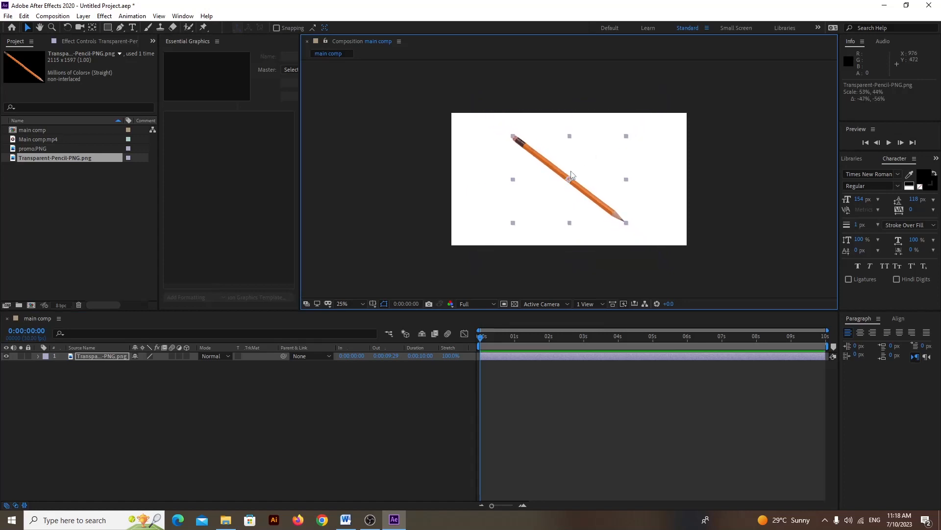
Add promo.PNG above the pencil layer, enlarge it to about 135% by 127%, and select its layer in the timeline.
{"action": "left_click", "coordinate": [39, 148]}
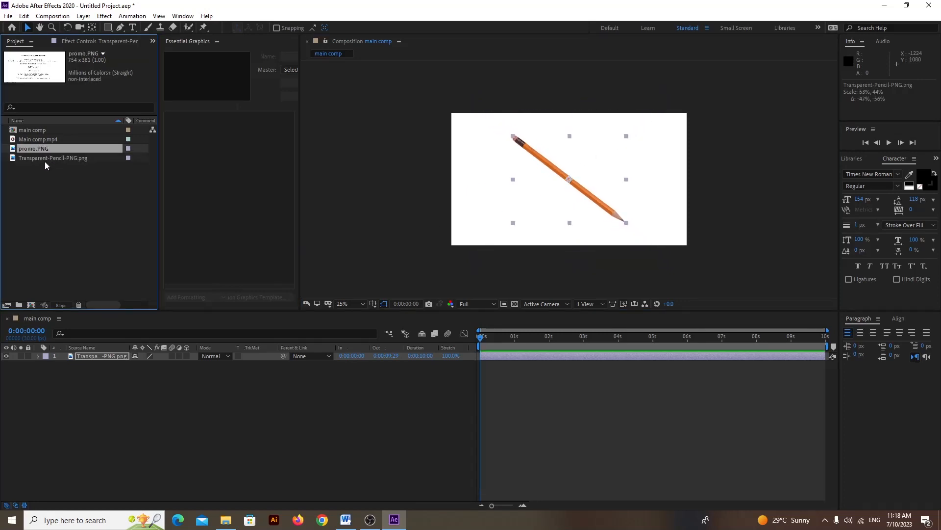
{"action": "mouse_move", "coordinate": [42, 152]}
{"action": "left_mouse_down"}
{"action": "mouse_move", "coordinate": [69, 343]}
{"action": "mouse_move", "coordinate": [80, 352]}
{"action": "left_mouse_up"}
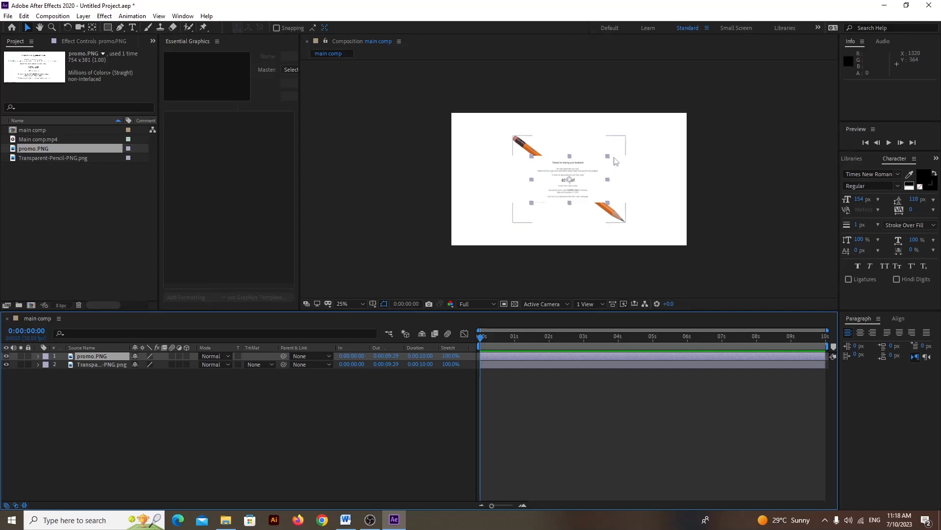
{"action": "left_click_drag", "start_coordinate": [607, 156], "coordinate": [623, 151]}
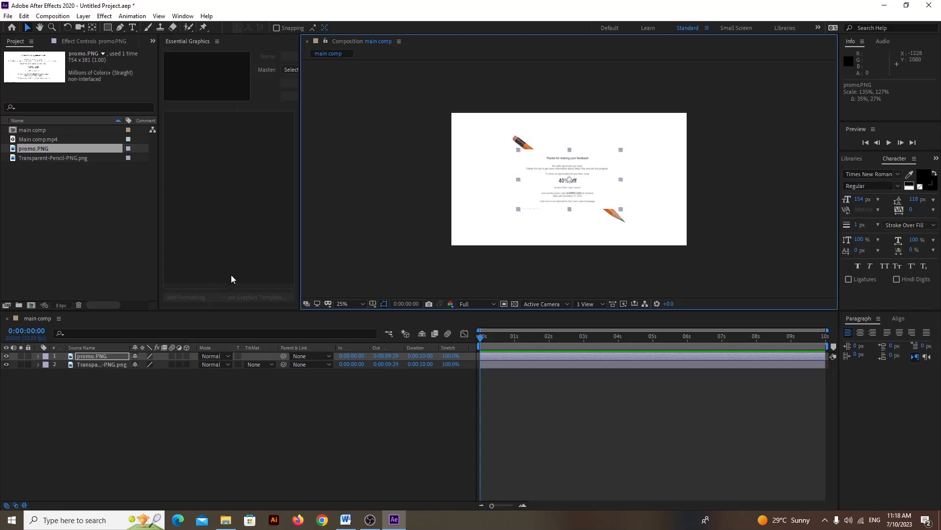
{"action": "left_click", "coordinate": [93, 355]}
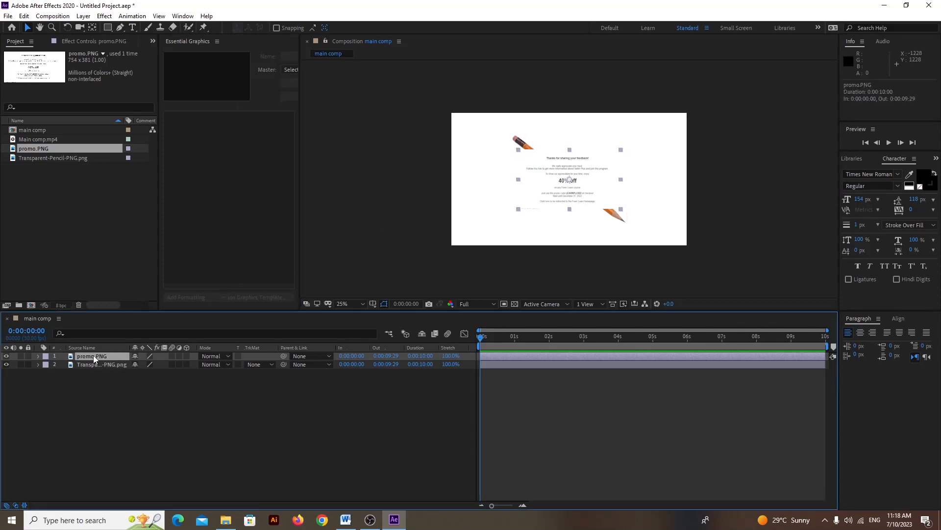